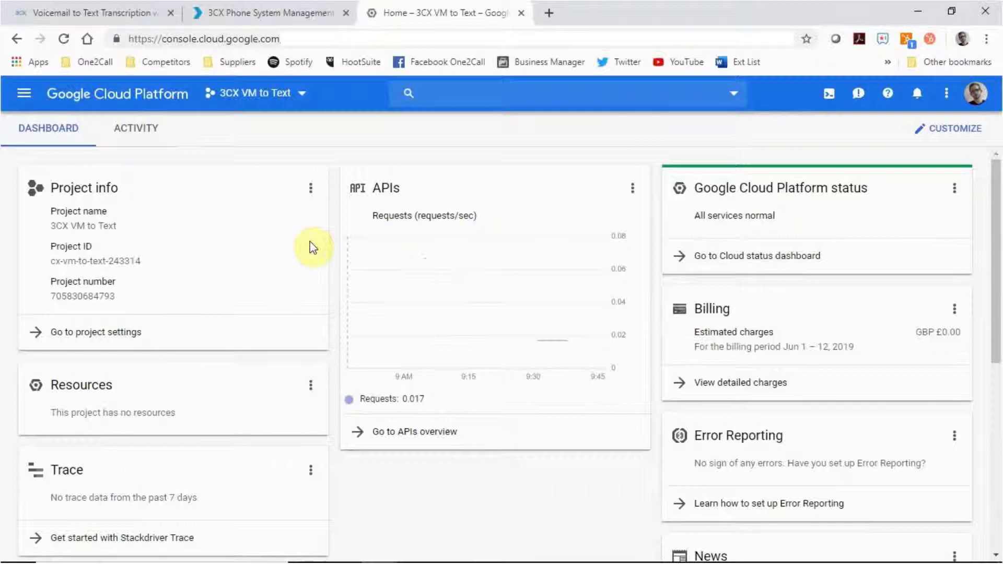
Step: Search the API Library for 'cloud speech' and open the Cloud Speech-to-Text API's management page
left_click(24, 95)
mouse_move(117, 246)
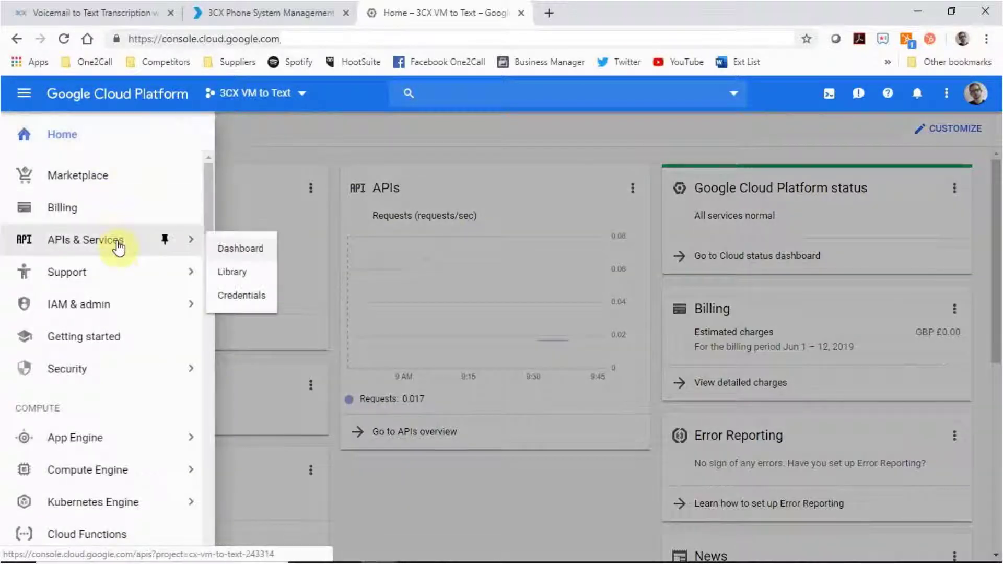
left_click(239, 251)
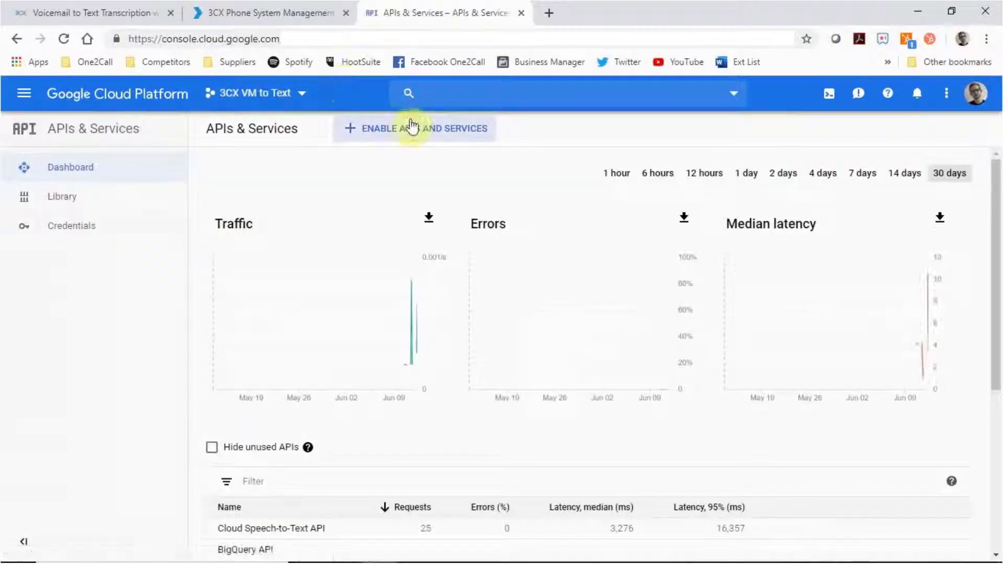
left_click(408, 129)
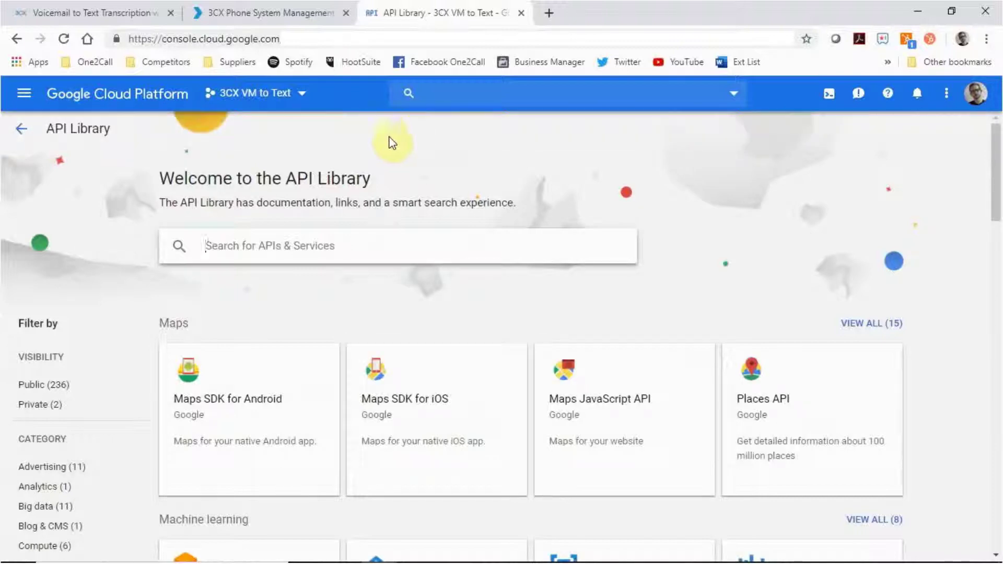
left_click(270, 246)
type("cluoud speech")
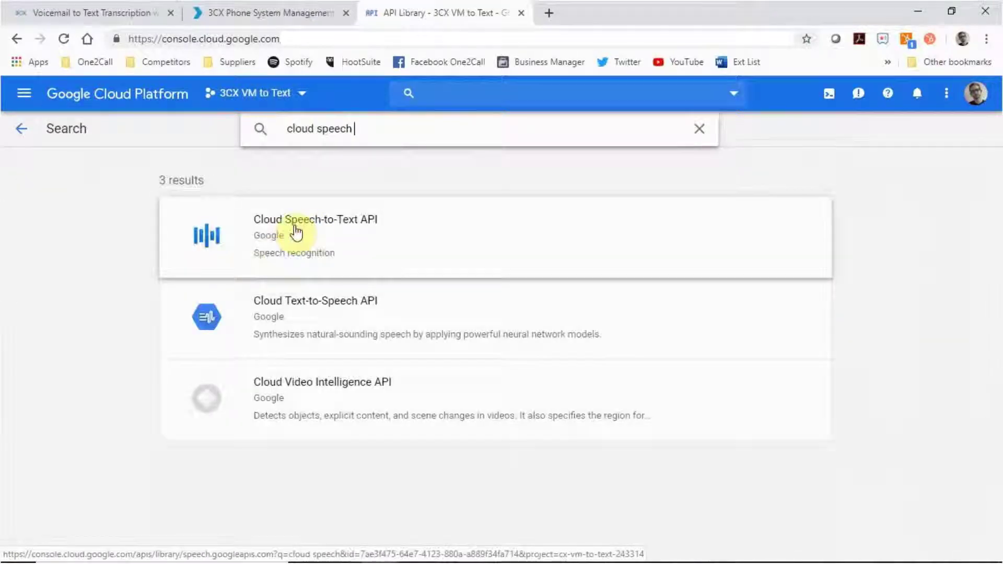
left_click(296, 232)
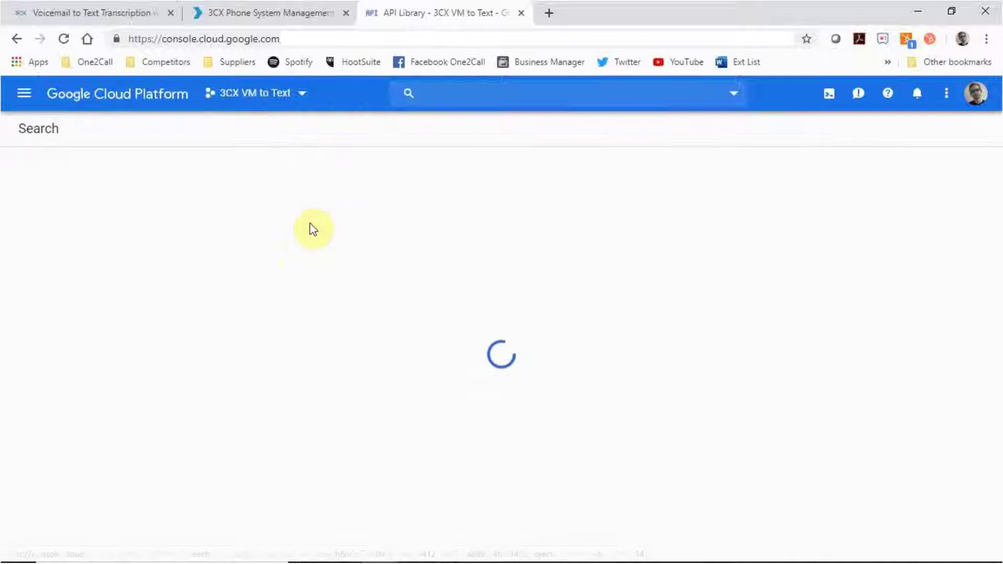
left_click(236, 292)
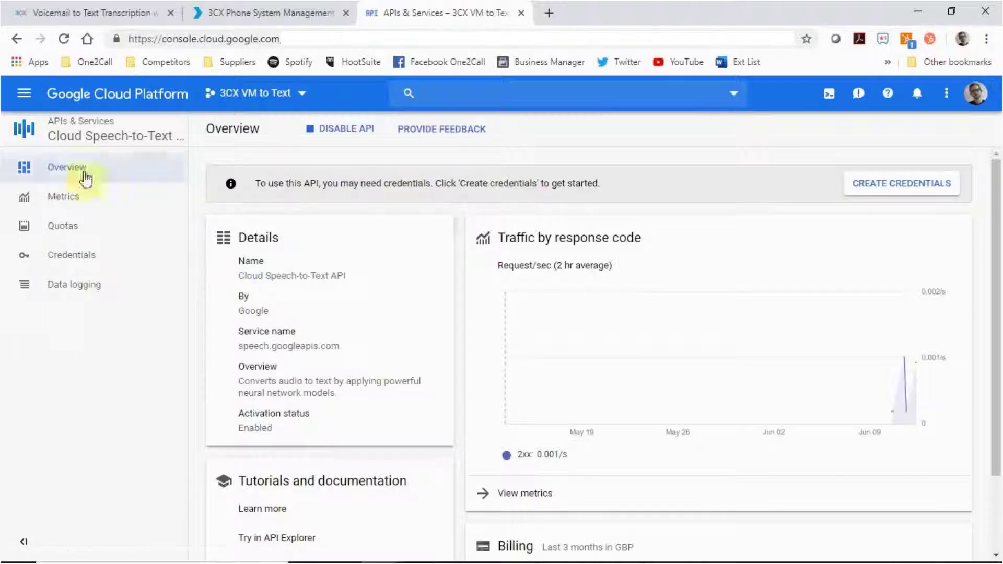
Step: Create a new API key from the Credentials page and start restricting it
left_click(22, 96)
mouse_move(94, 248)
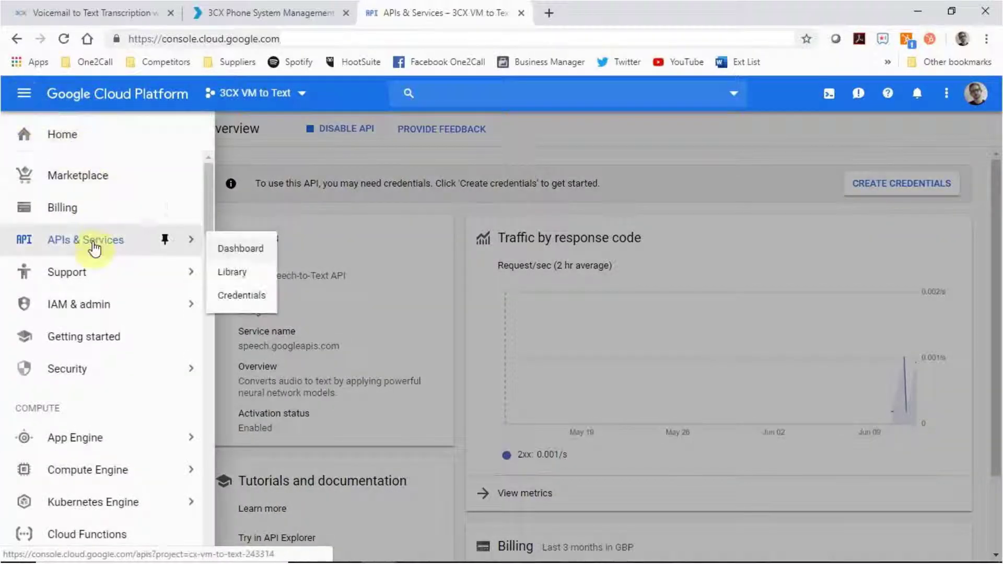
left_click(225, 296)
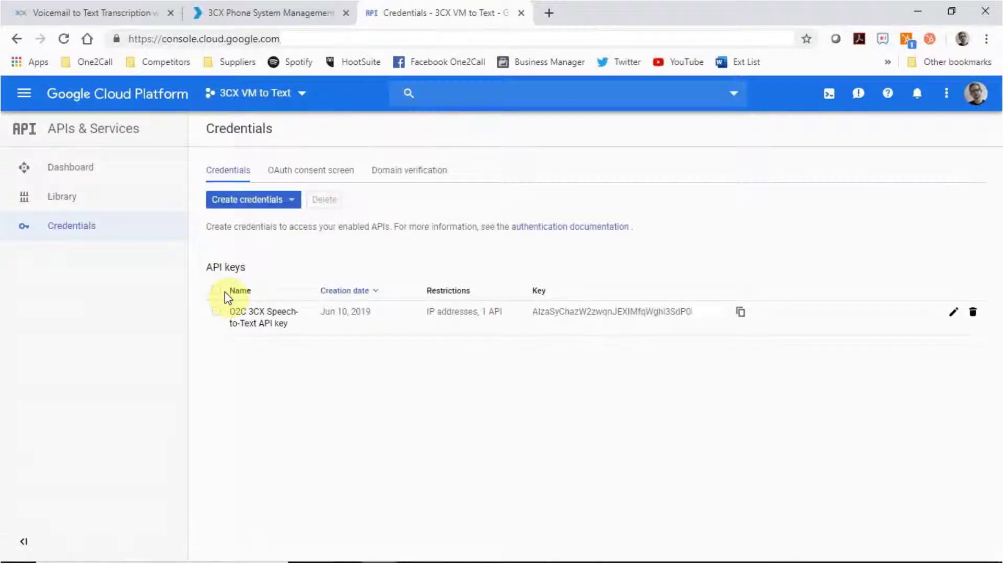
left_click(290, 201)
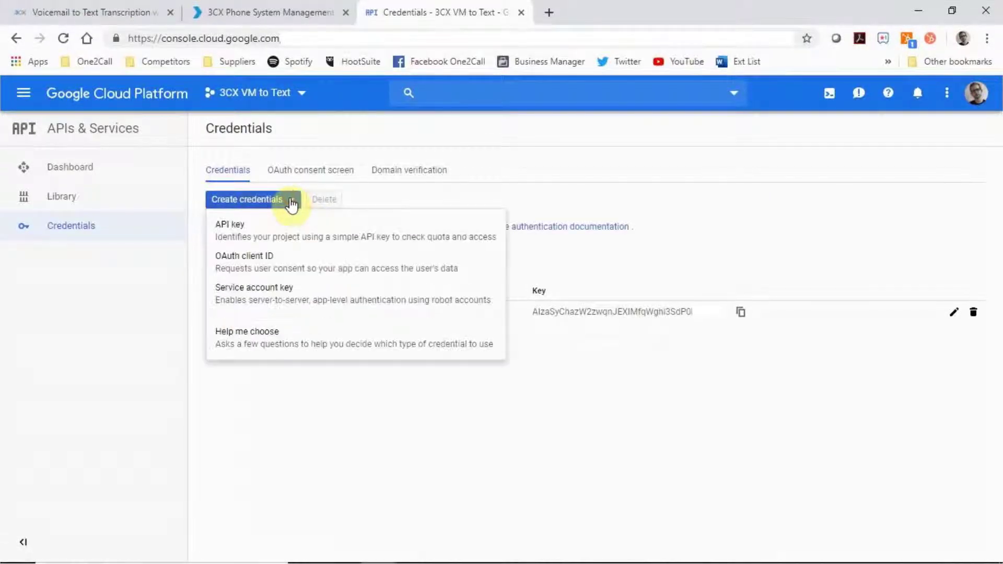
left_click(283, 229)
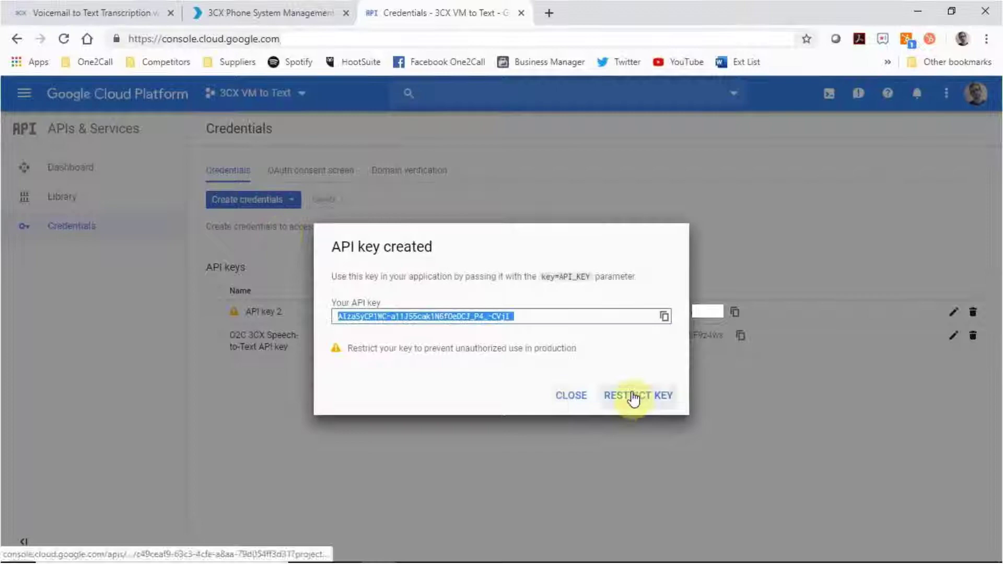
left_click(633, 400)
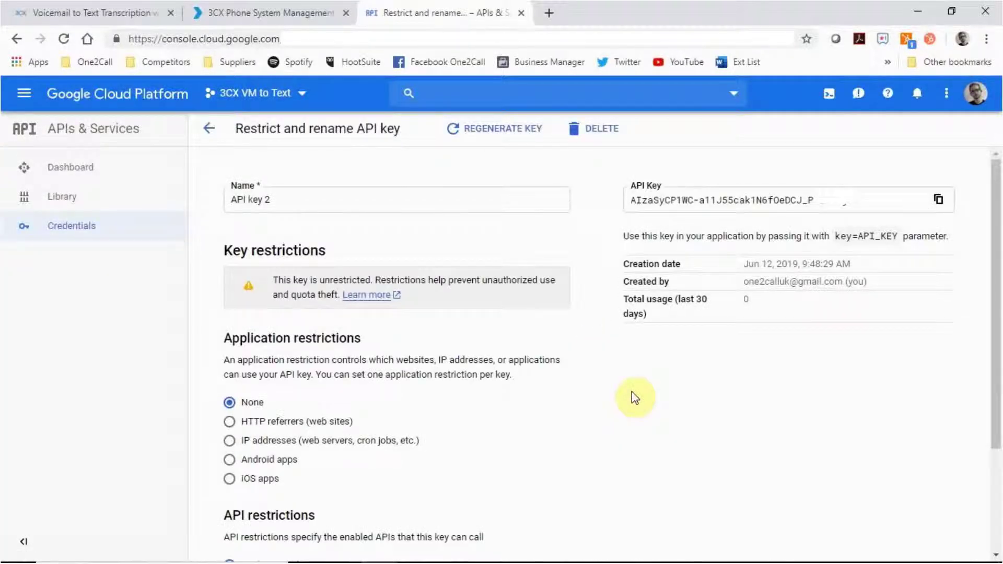
Step: Rename the key to 'DEMO key', restrict it to IP addresses, and copy the 3CX server IP
left_click(296, 201)
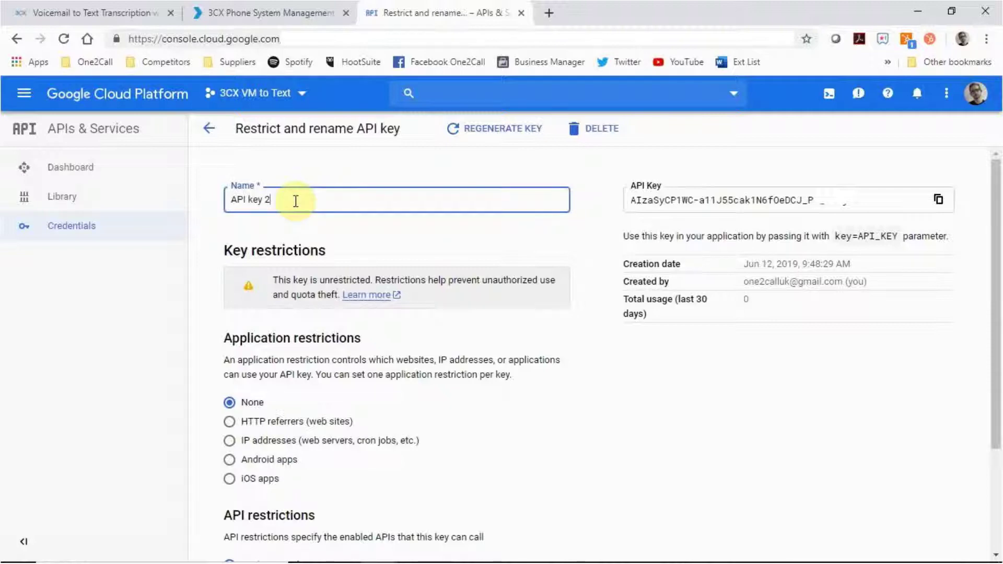
left_click_drag(291, 202, 217, 203)
type("DEMO key")
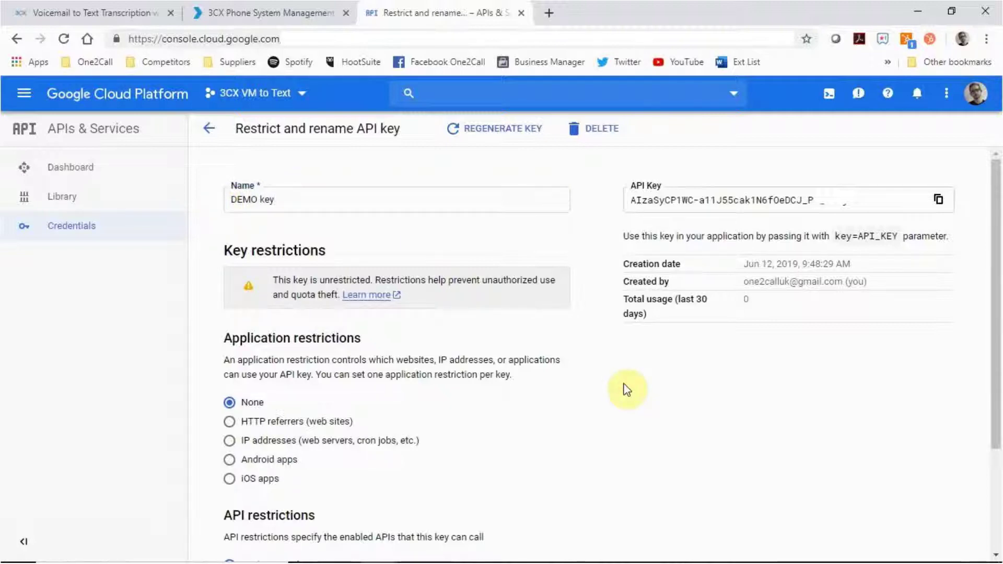
left_click(229, 440)
left_click_drag(997, 232, 999, 328)
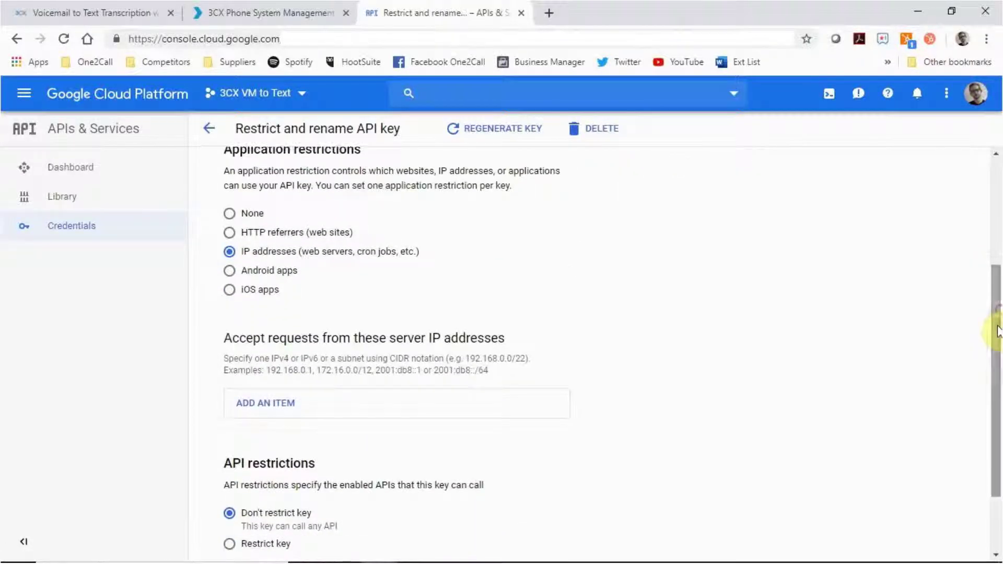
left_click(275, 21)
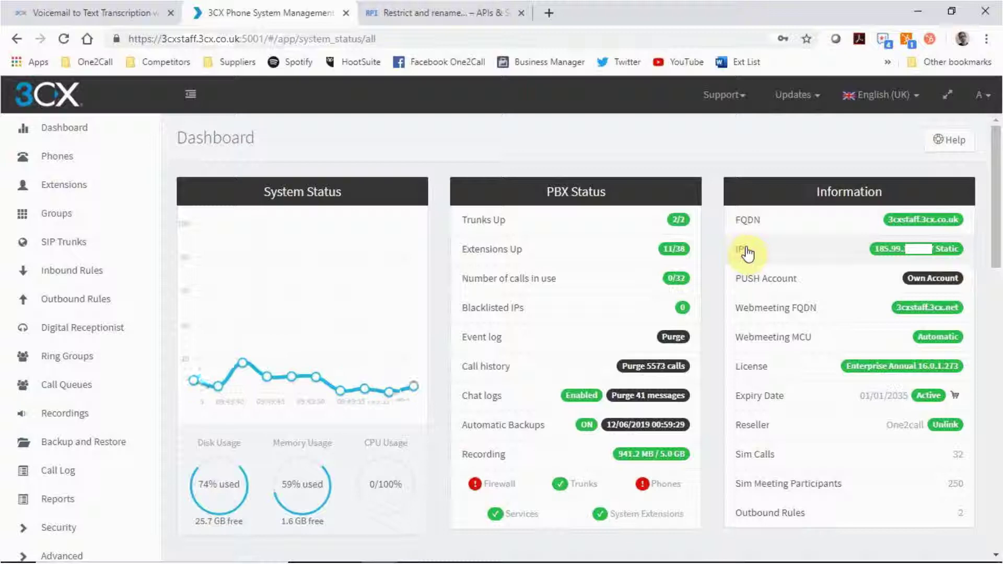
mouse_move(750, 253)
left_mouse_down()
mouse_move(907, 251)
mouse_move(876, 259)
left_mouse_up()
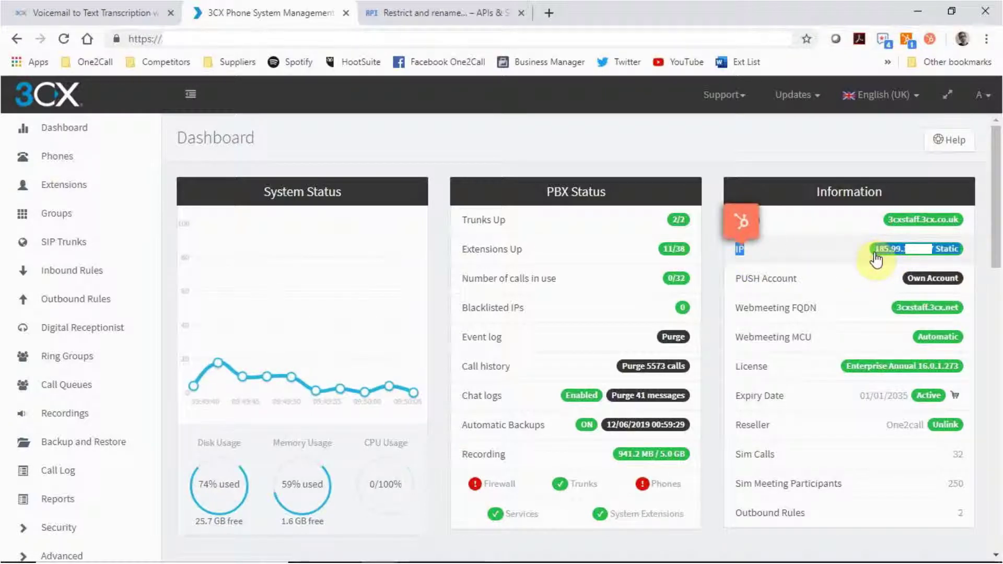
Step: Add the 3CX server's IP address as an allowed IP for the key
left_click(428, 12)
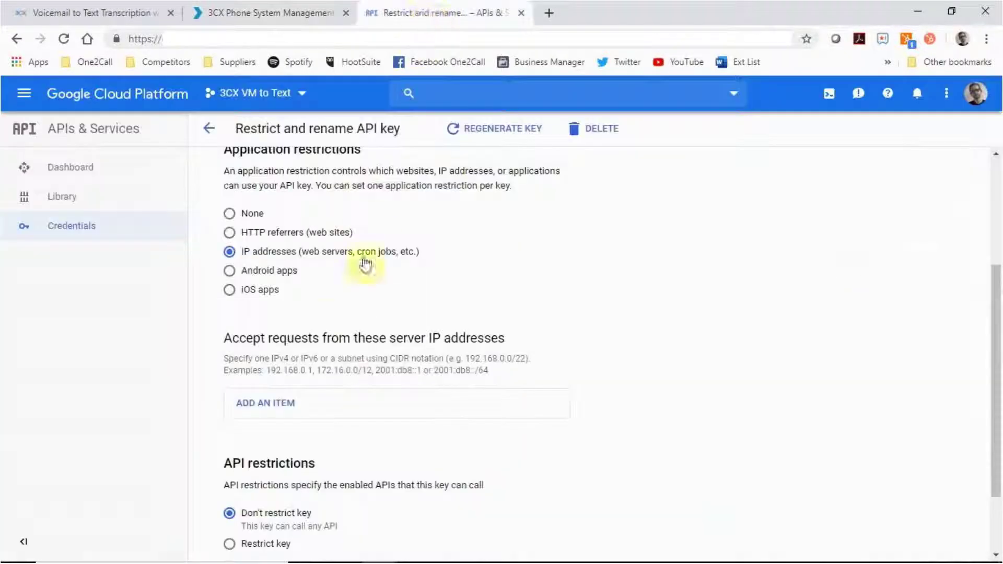
left_click(278, 403)
key("ctrl+v")
key("BackSpace")
key("BackSpace")
key("BackSpace")
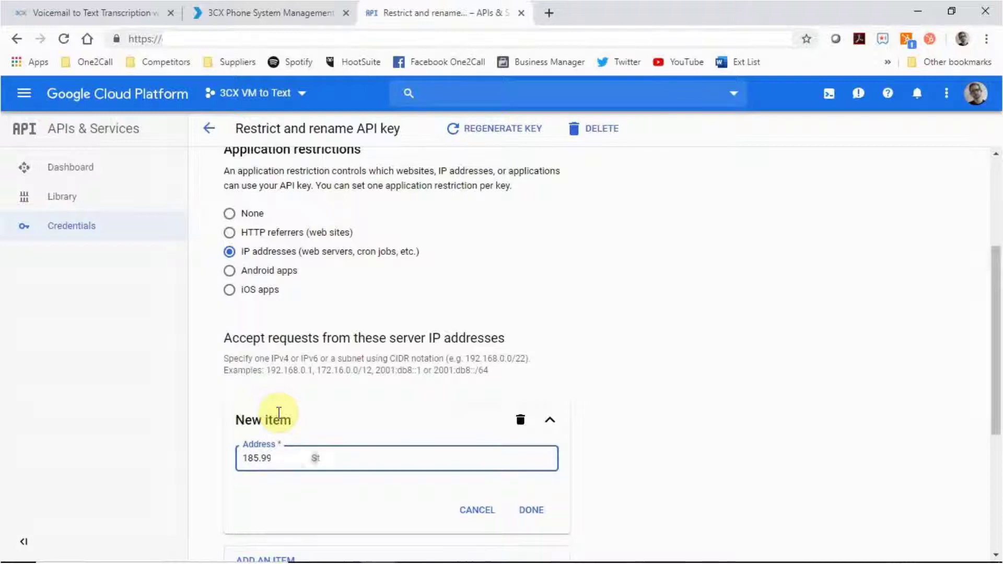
left_click(535, 515)
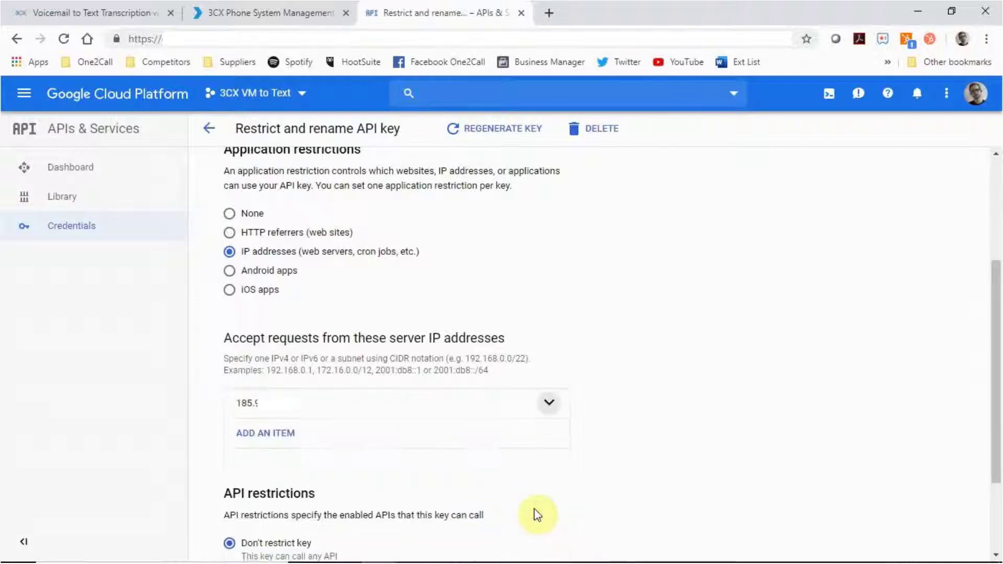
left_click_drag(996, 314, 993, 411)
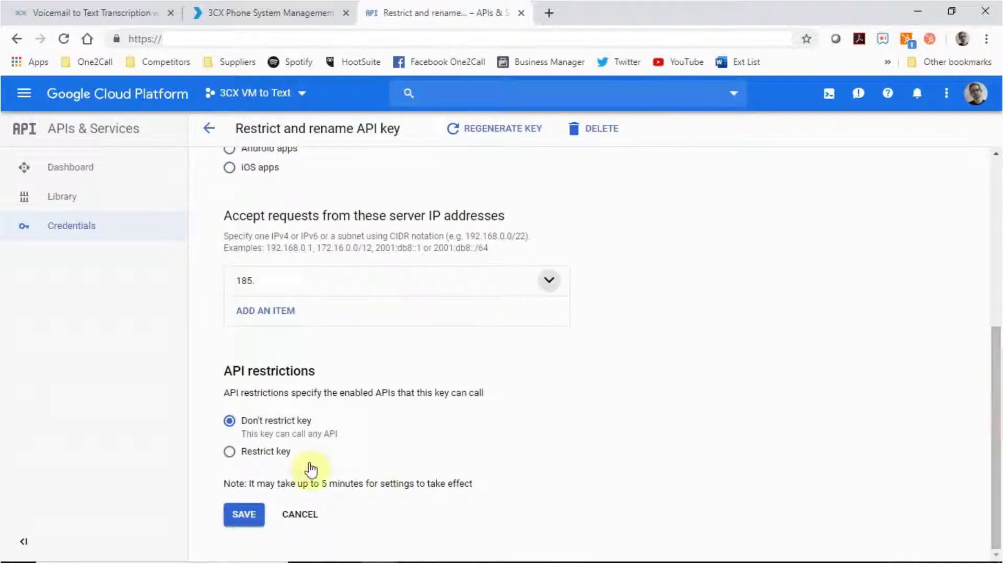
Step: Restrict the key to the Cloud Speech-to-Text API, save, and copy DEMO key to the clipboard
left_click(232, 453)
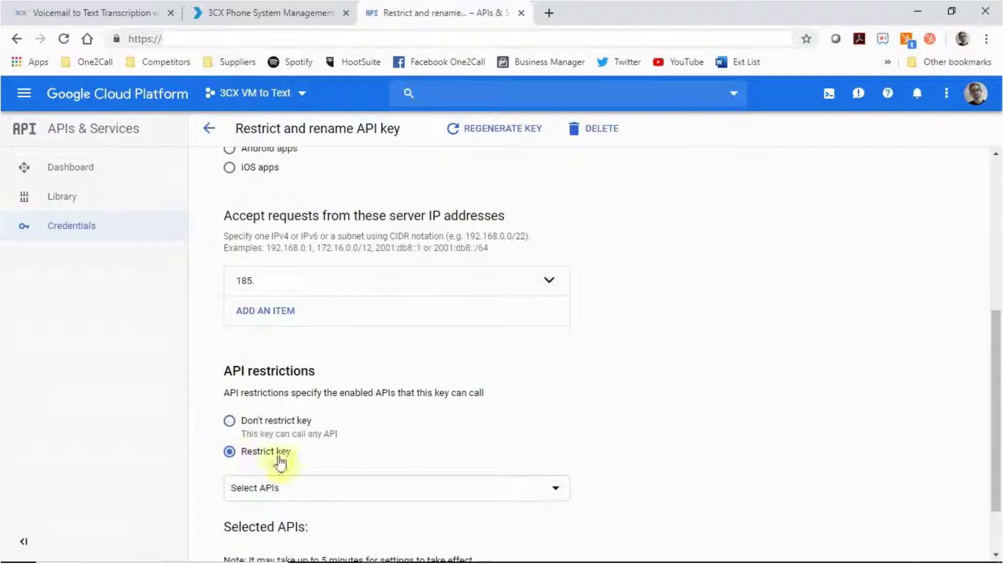
left_click(293, 491)
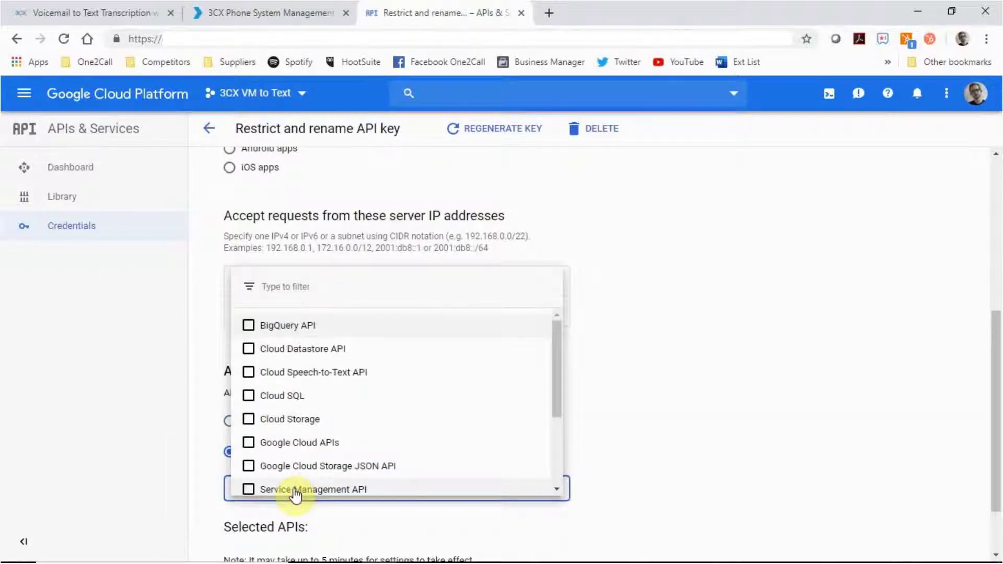
left_click(320, 375)
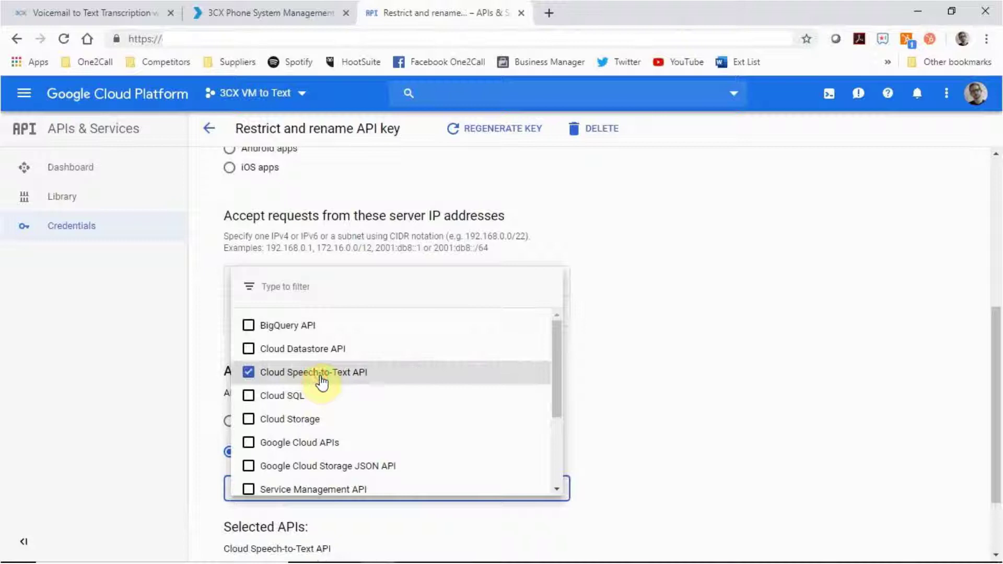
left_click(623, 408)
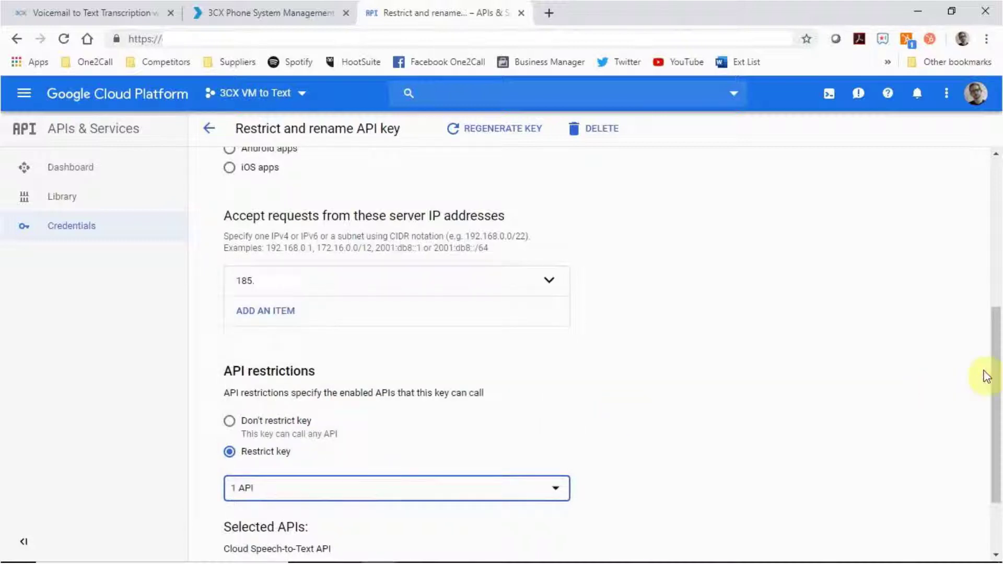
left_click_drag(1000, 369, 996, 426)
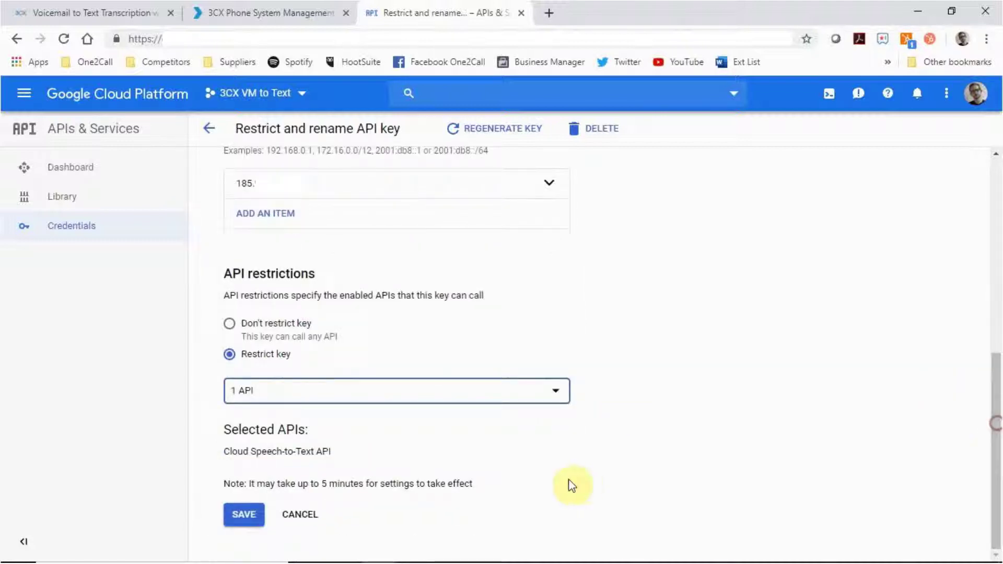
left_click(242, 517)
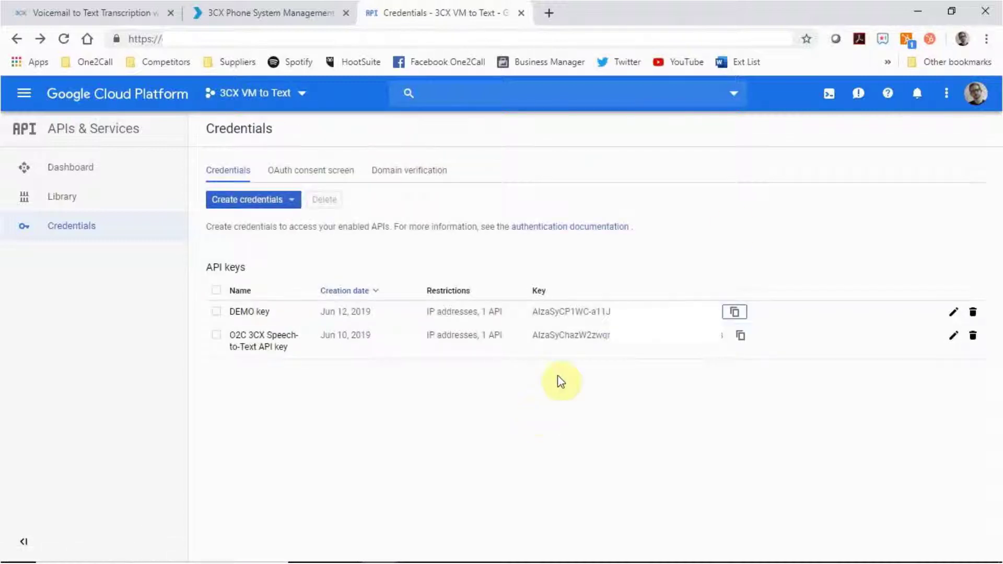
left_click(732, 312)
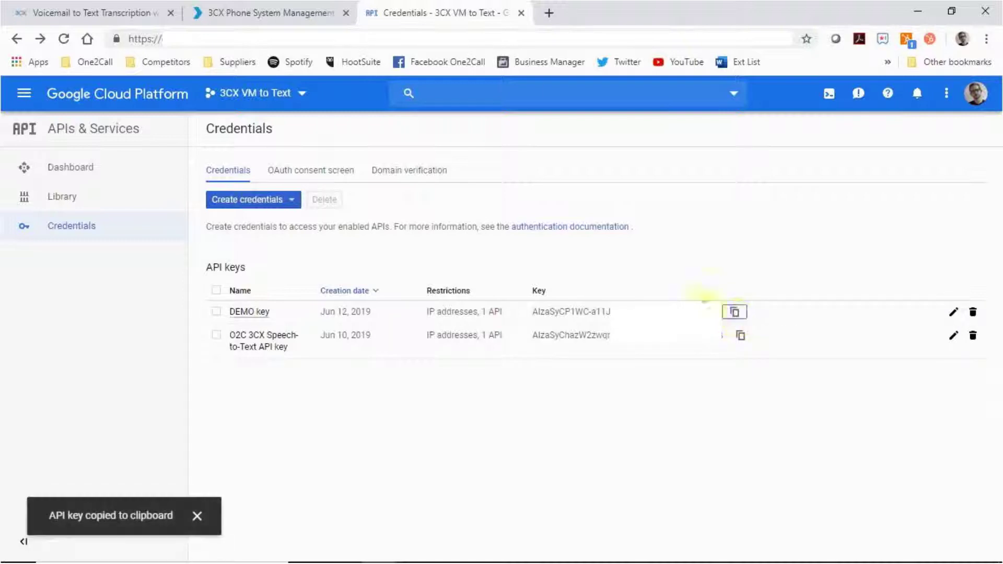
Step: In 3CX Voicemail settings, keep English (United Kingdom) as speech language and save with OK
left_click(291, 14)
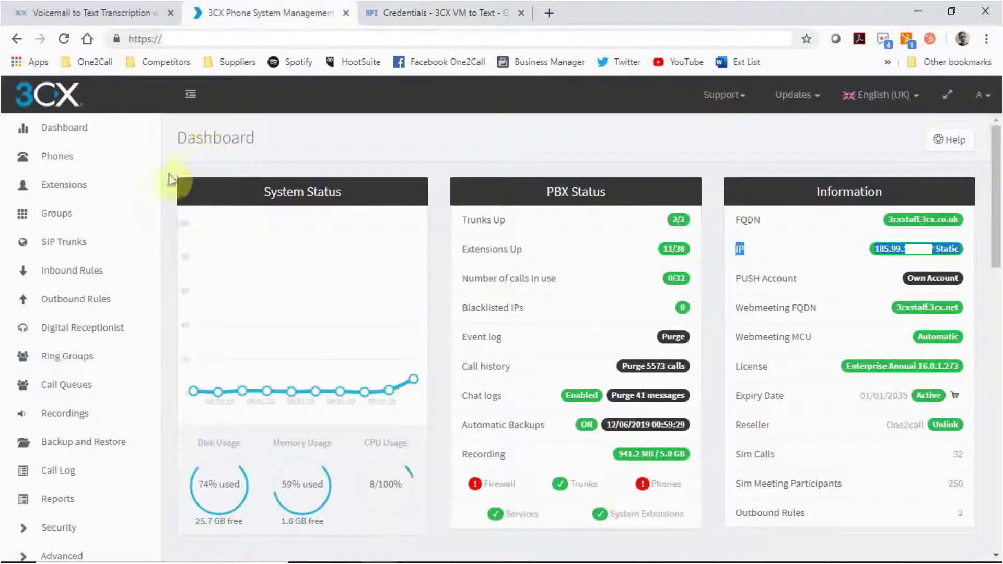
left_click_drag(992, 180, 995, 261)
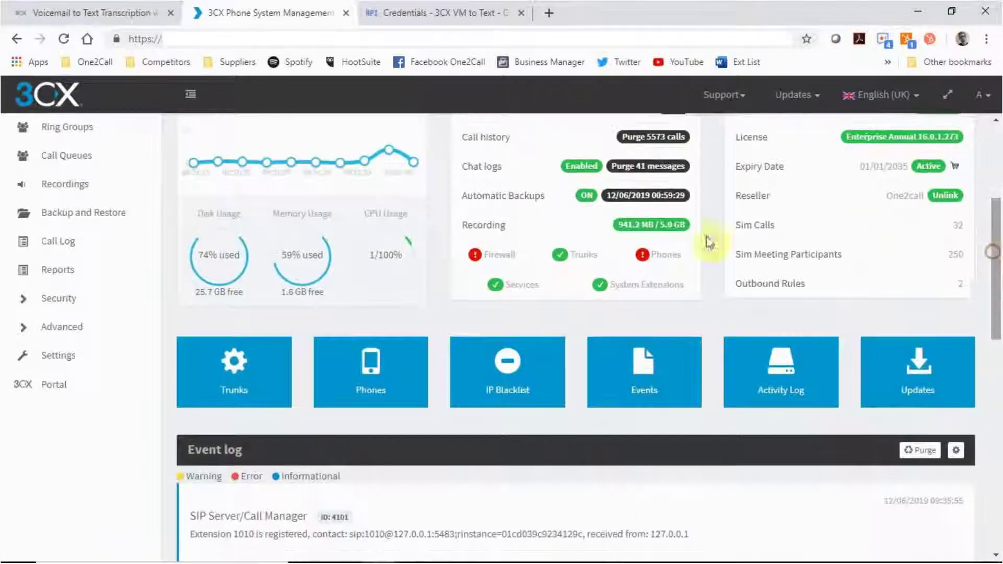
left_click(54, 360)
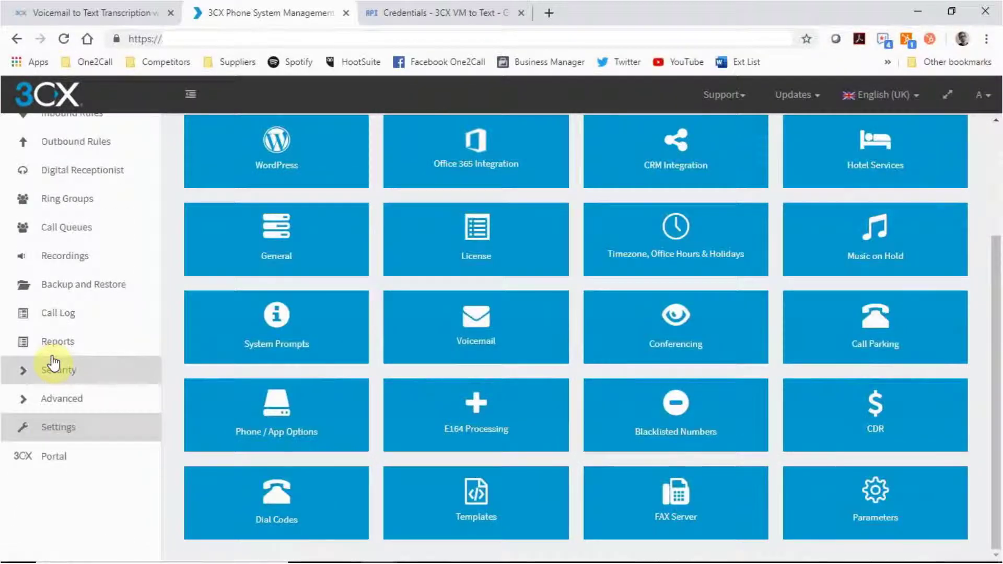
left_click(470, 329)
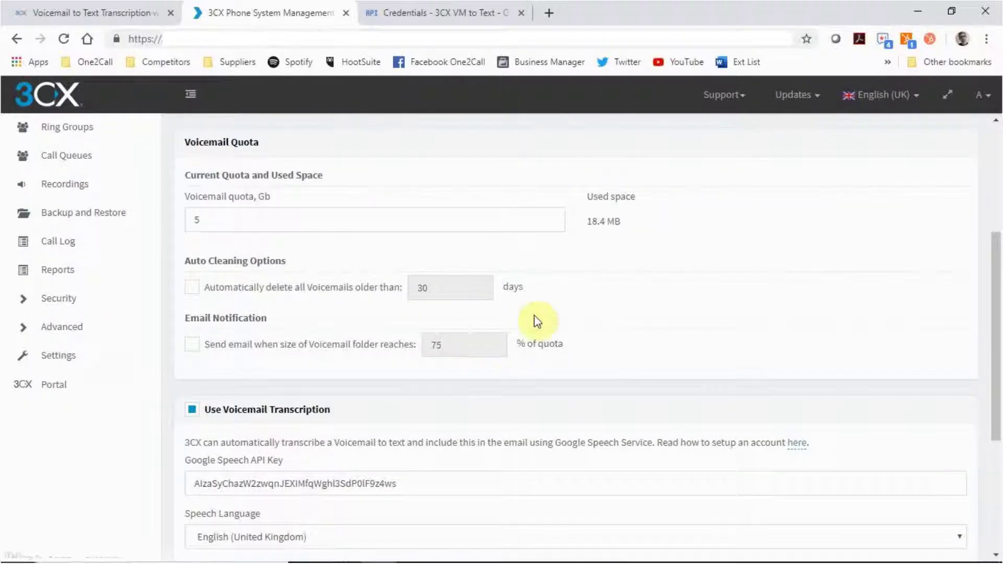
left_click_drag(997, 284, 996, 358)
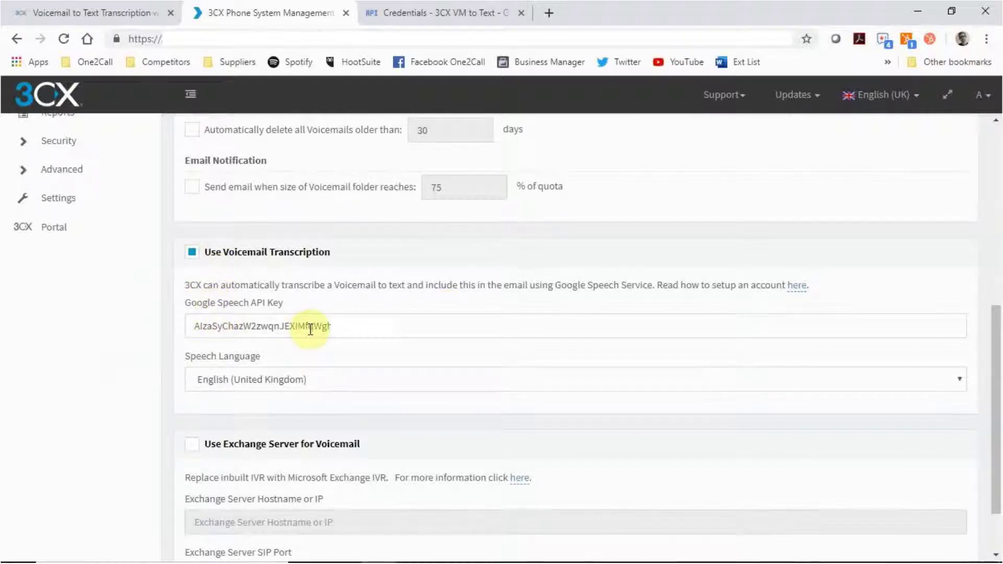
left_click(305, 380)
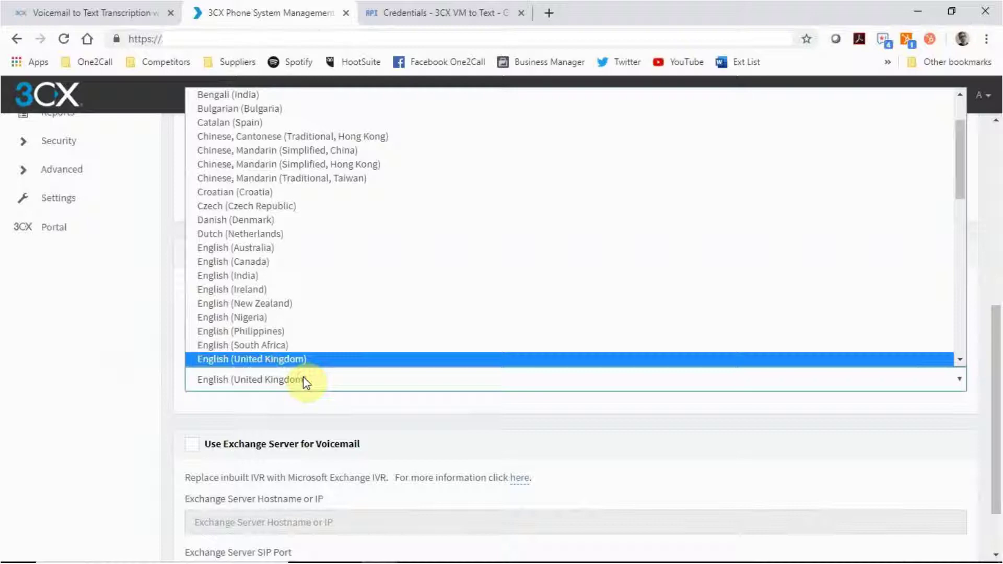
left_click(304, 380)
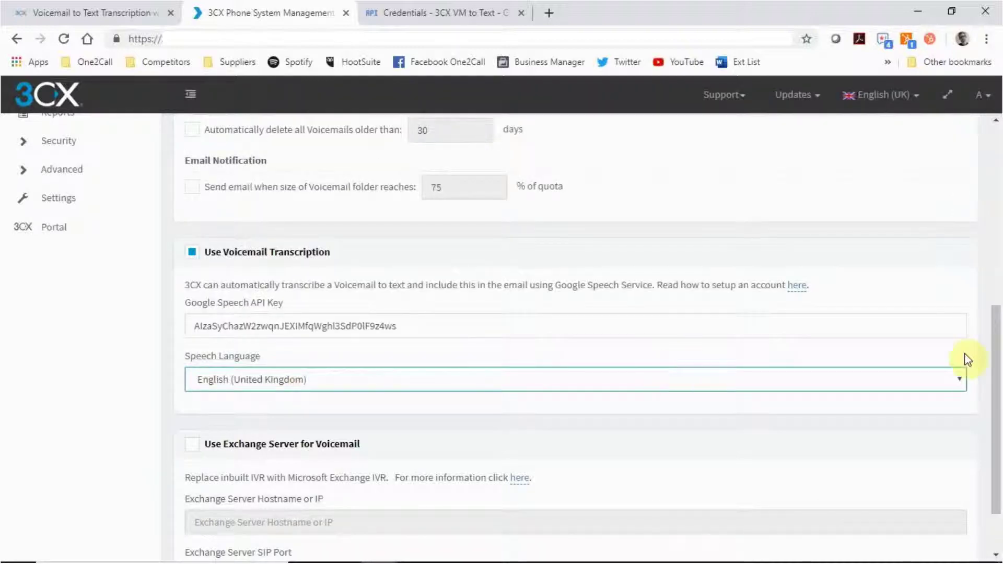
left_click_drag(996, 358, 1000, 166)
left_click(374, 143)
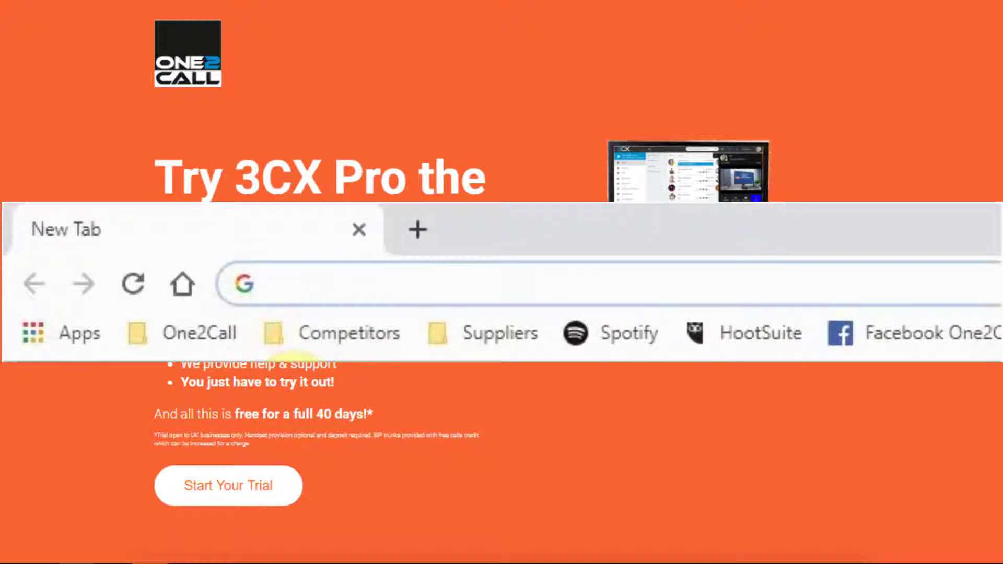
type("http")
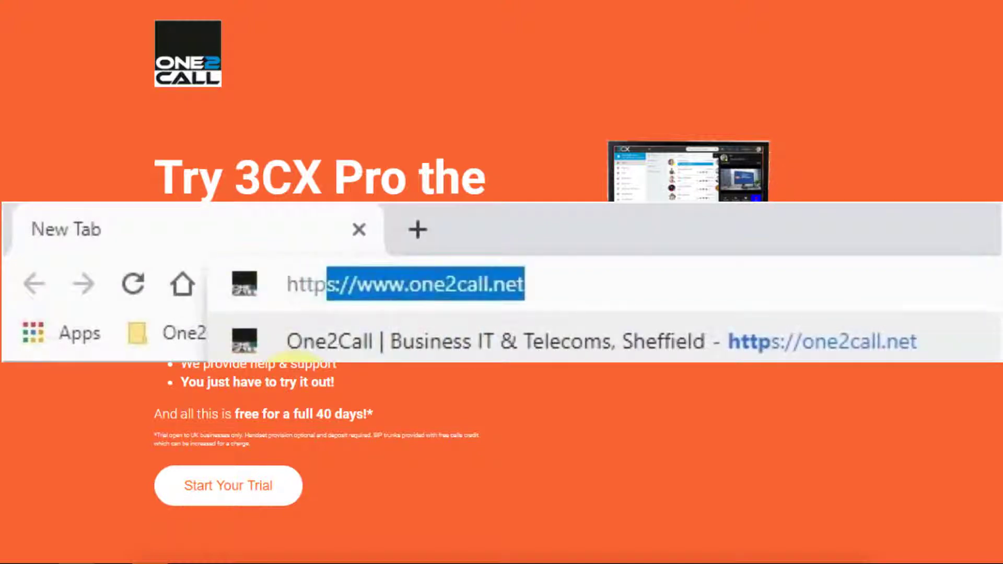
type("s")
key("End")
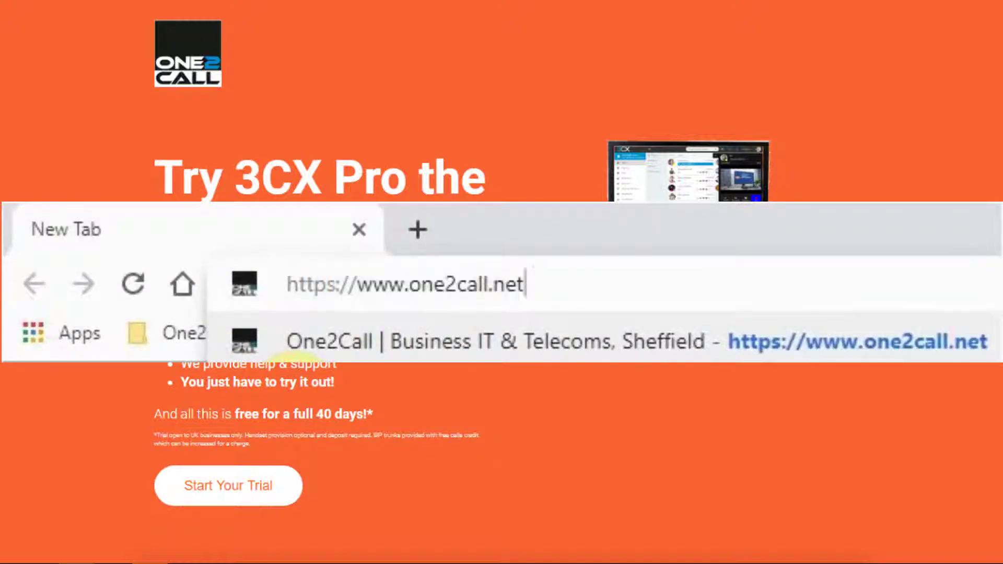
type("/3cx")
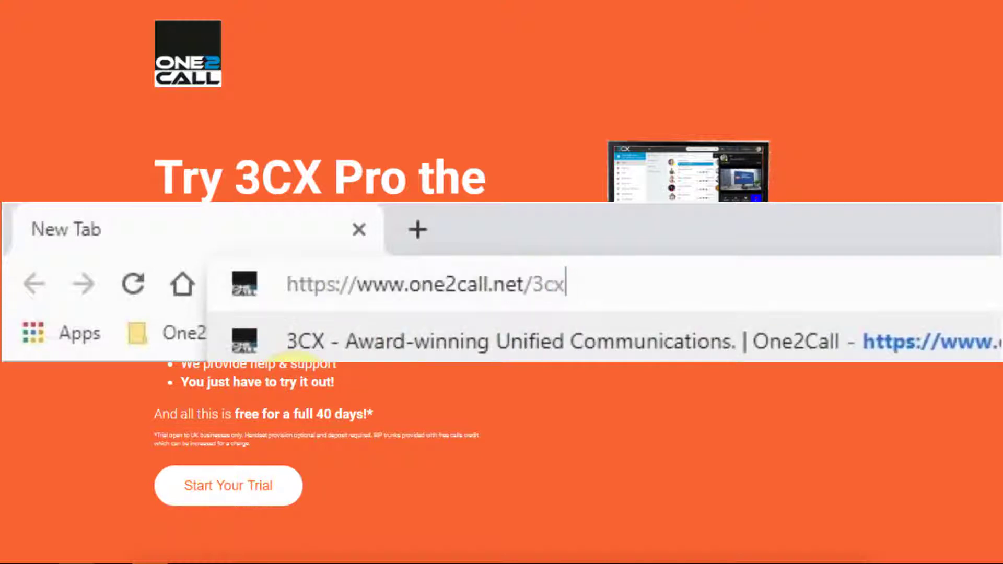